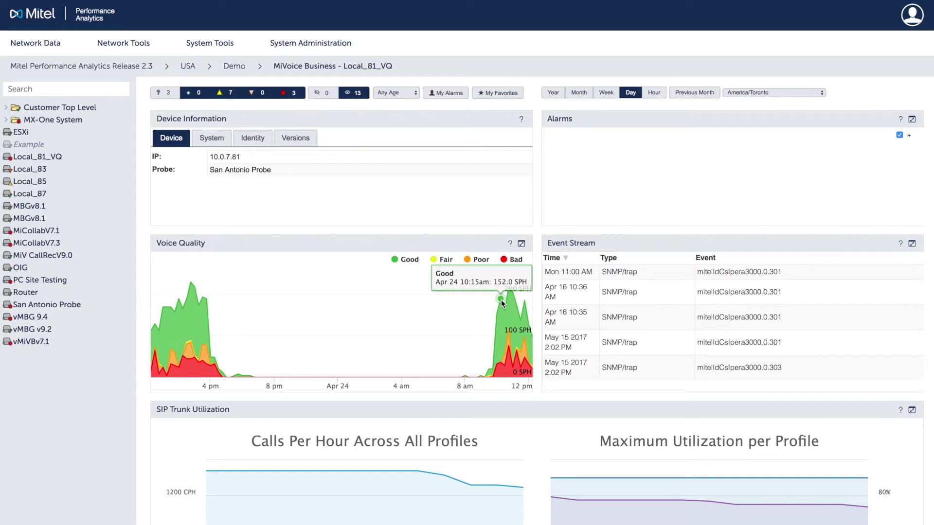
- Scroll down the device dashboard to bring up the Demo container's alarms and network diagram
scroll(501, 300, down, 3)
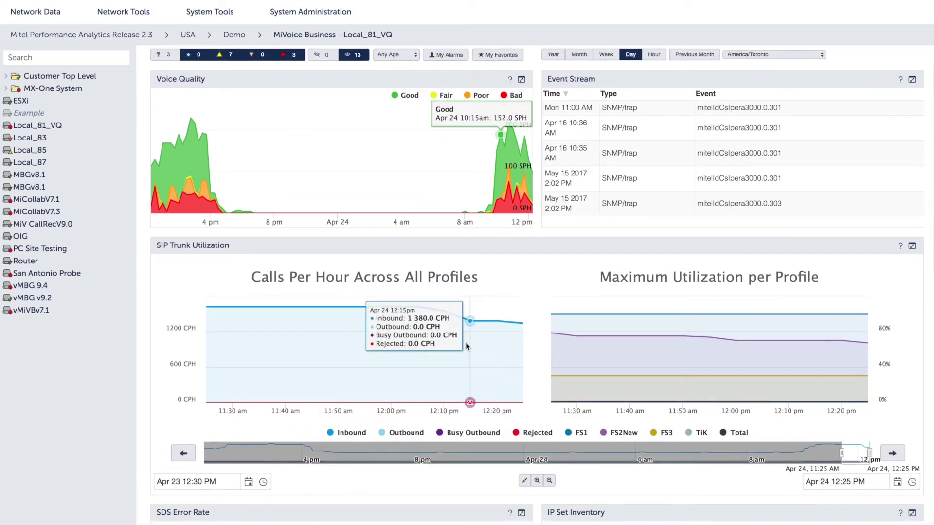
scroll(468, 347, down, 7)
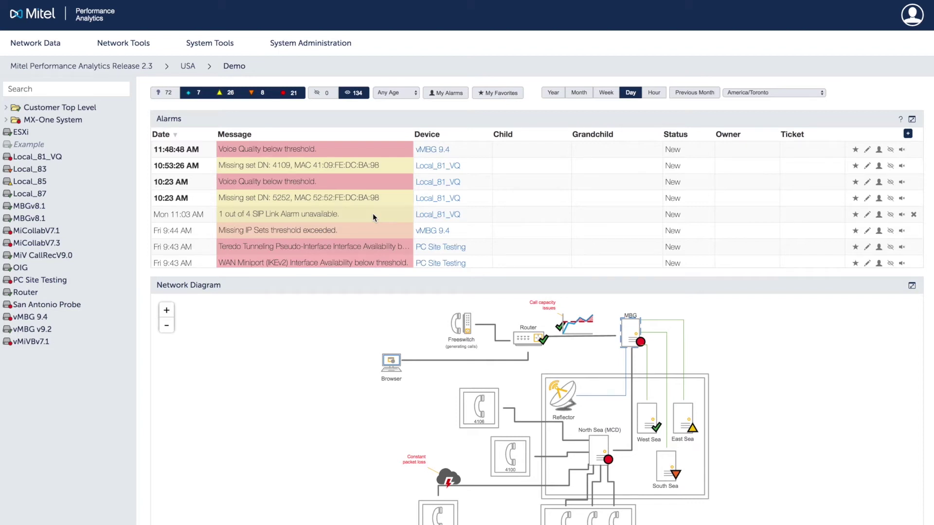
- Scroll the Demo alarms list, then select the vMBG 9.4 node in the Network Diagram to see its alarms
scroll(373, 213, down, 10)
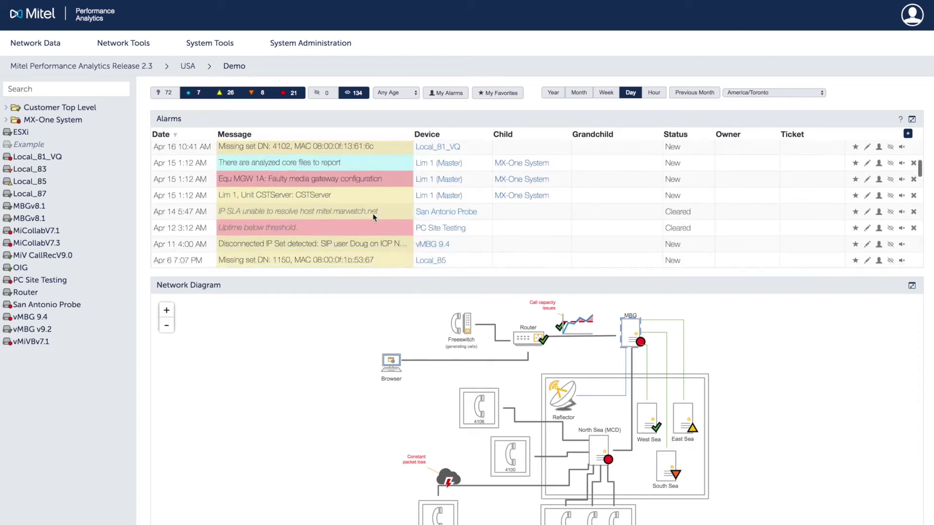
scroll(373, 213, down, 10)
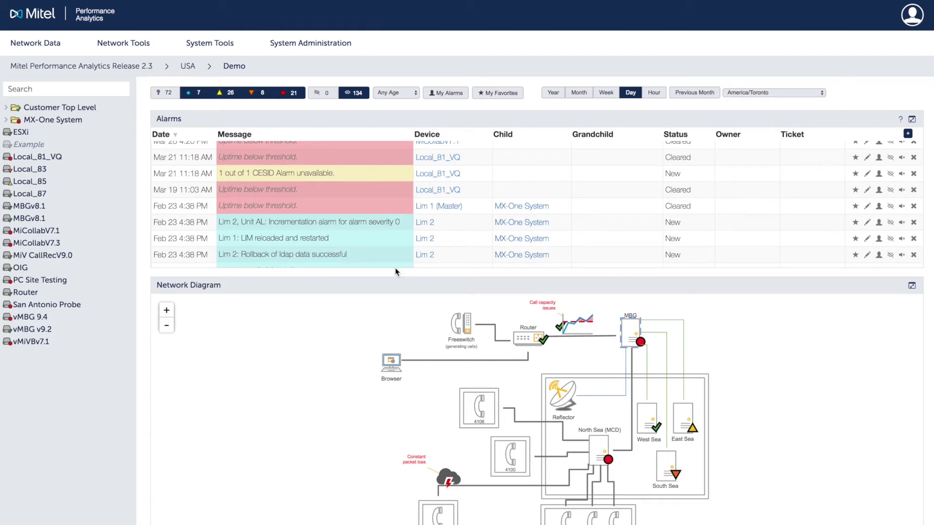
scroll(409, 320, down, 3)
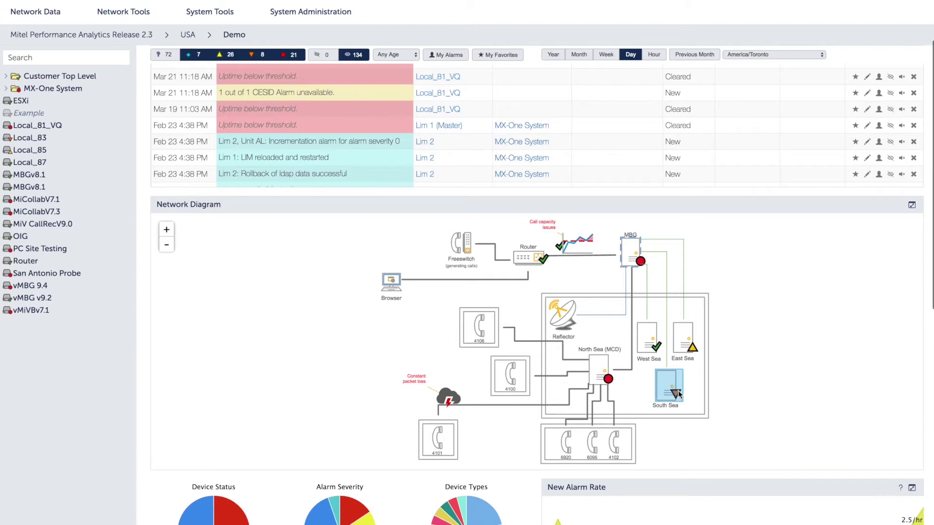
click(641, 262)
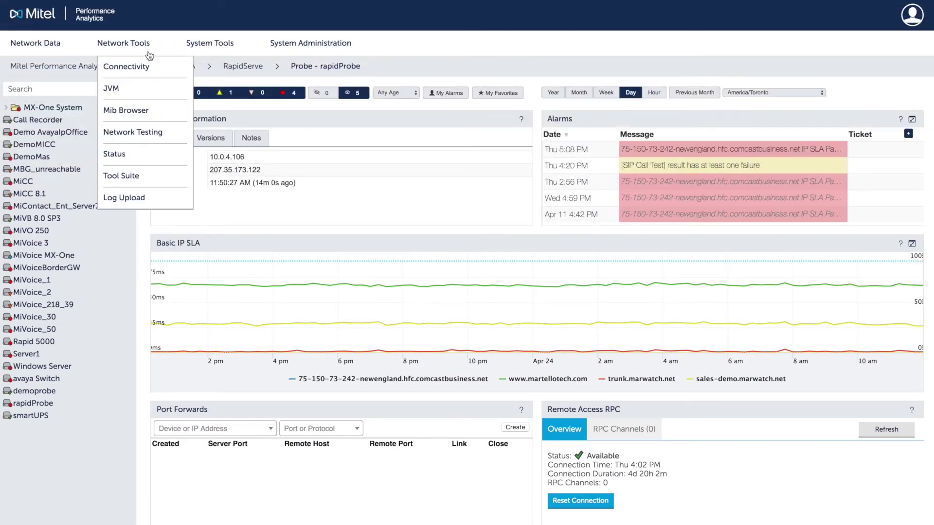
- Start a new network test from Network Testing's Test Configuration page and choose its test type
click(170, 138)
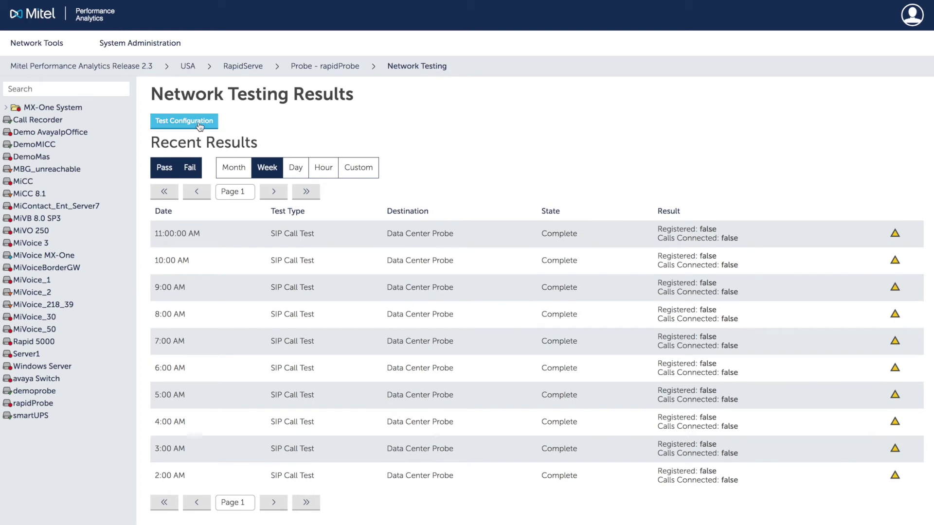
click(193, 125)
click(196, 143)
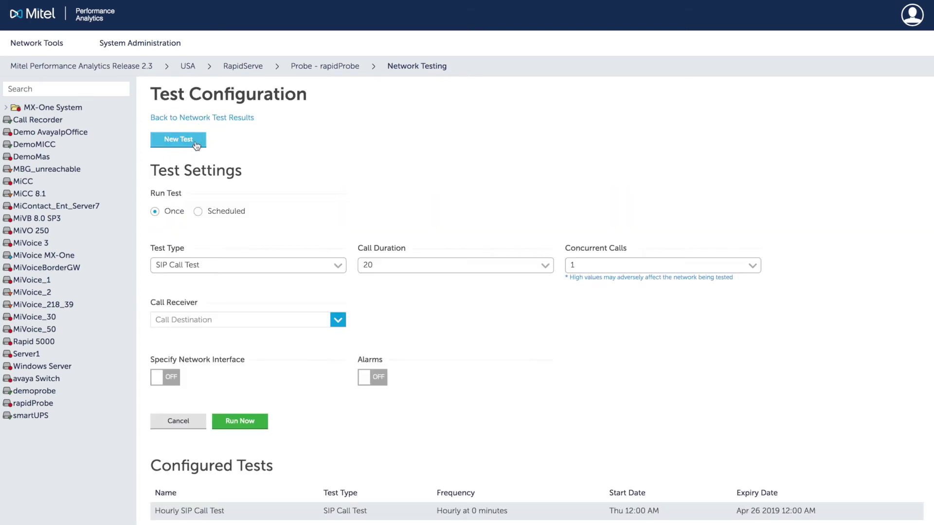
click(337, 267)
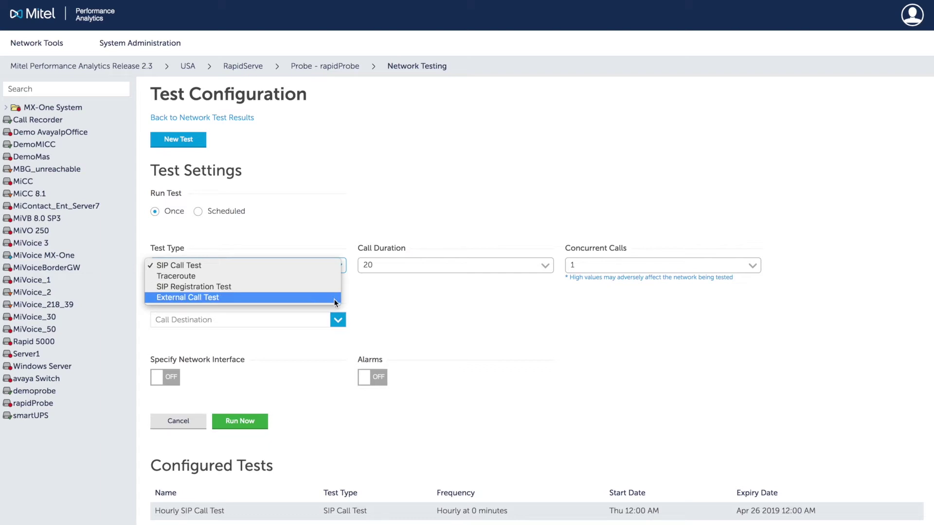
- Run a 20-second SIP call test with 1 concurrent call to demoprobe - RapidServe, alarms on
click(546, 266)
click(753, 265)
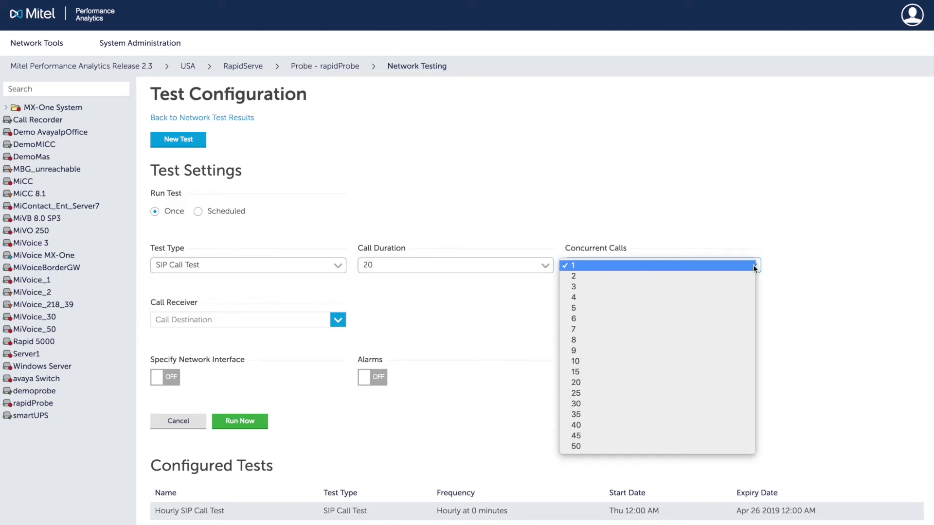
click(359, 317)
click(338, 320)
click(320, 374)
click(377, 378)
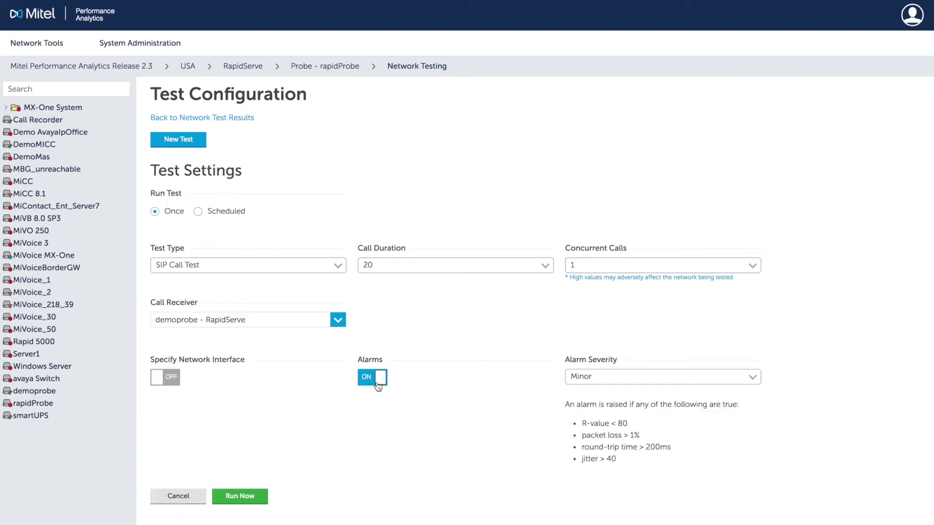
click(240, 497)
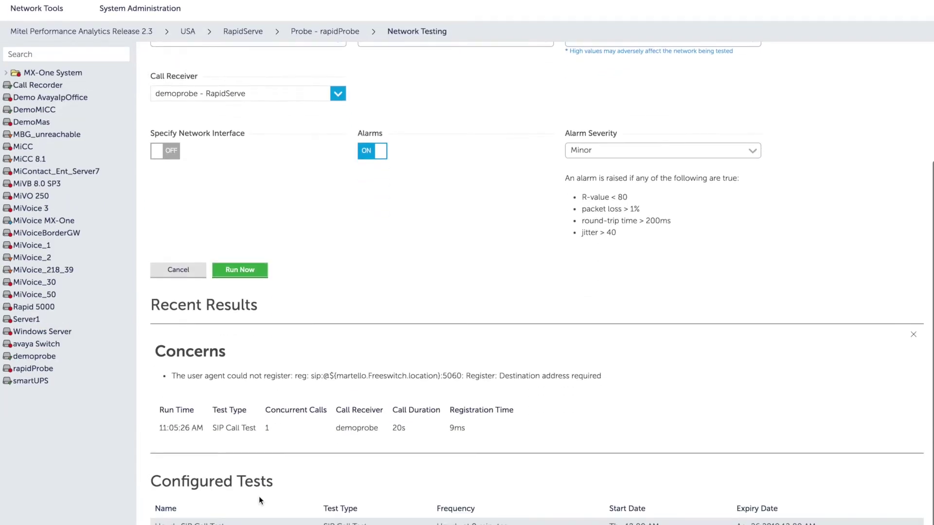
- Return to the network test results and expand the new test's details
scroll(226, 162, up, 5)
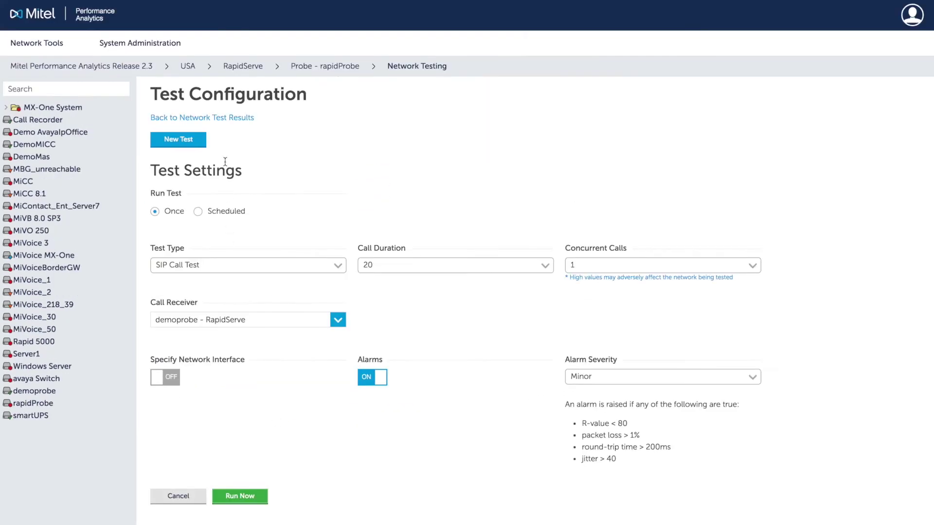
click(228, 118)
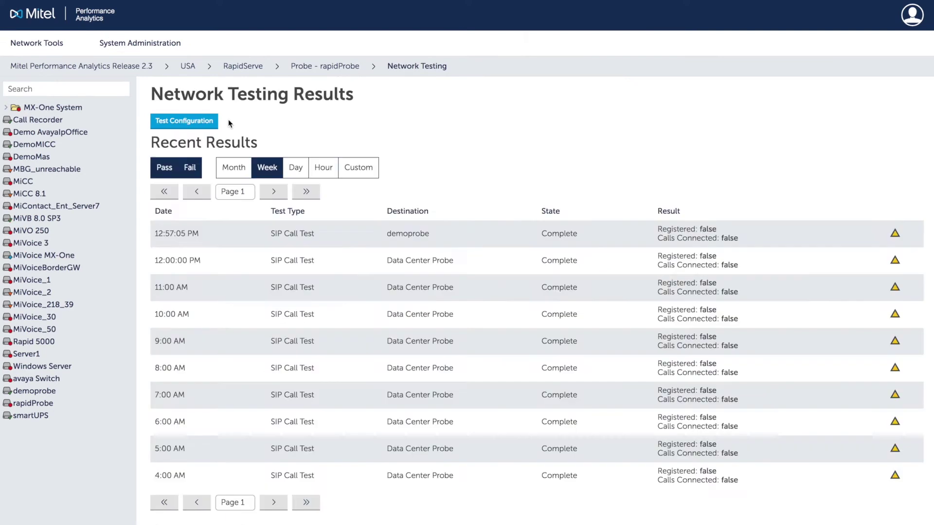
click(226, 236)
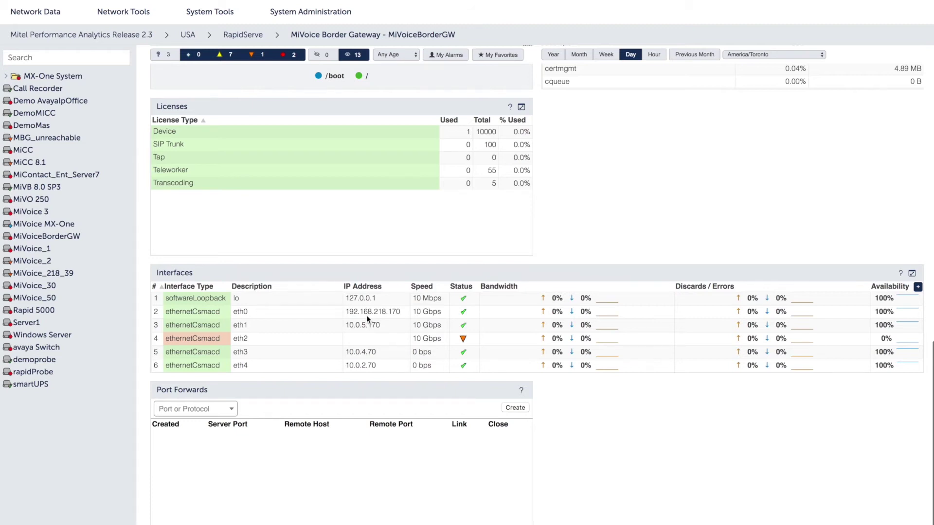
- Create an HTTPS port forward to MiVoiceBorderGW and open the gateway's login page through it
click(231, 413)
click(218, 457)
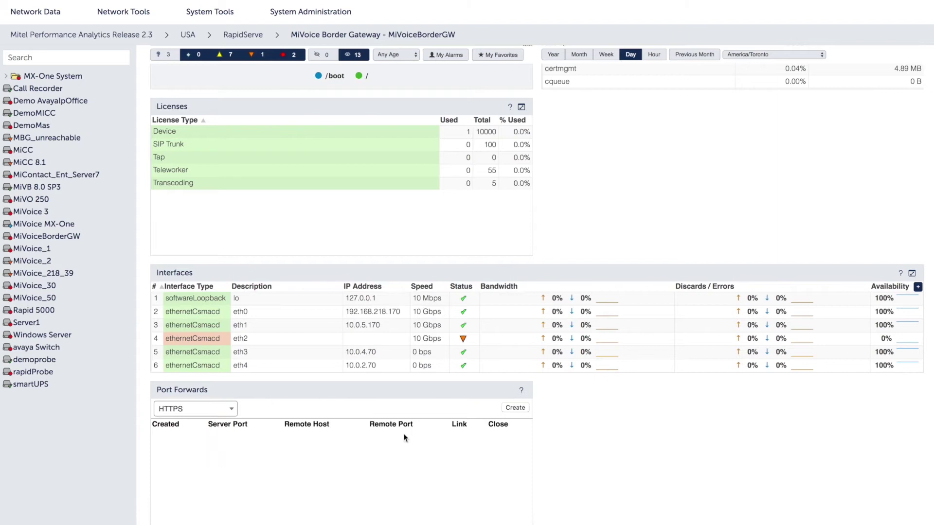
click(518, 408)
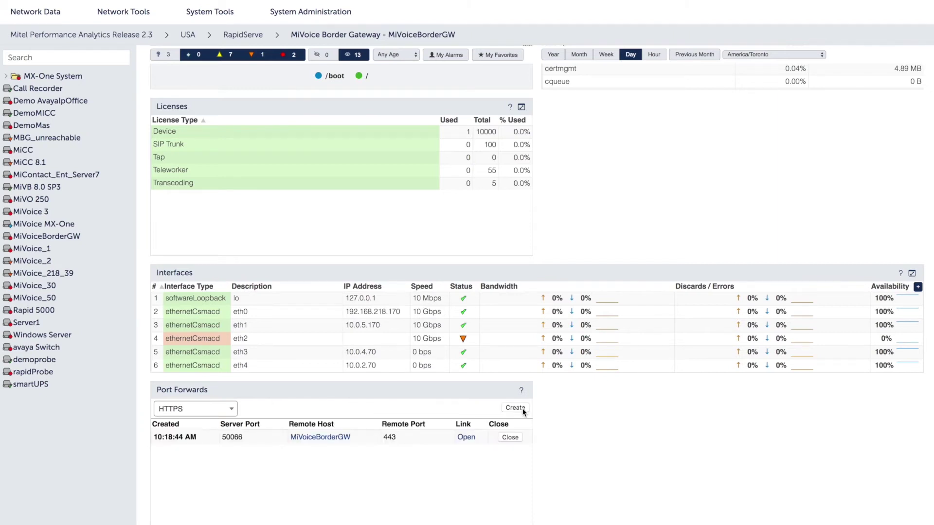
click(468, 437)
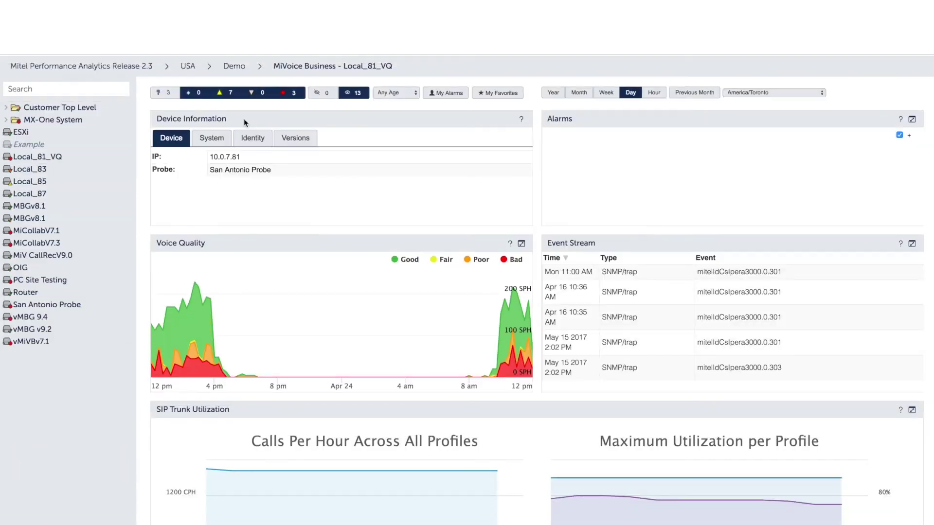
- Open the Network Tools menu on the way back to the main dashboard
click(145, 43)
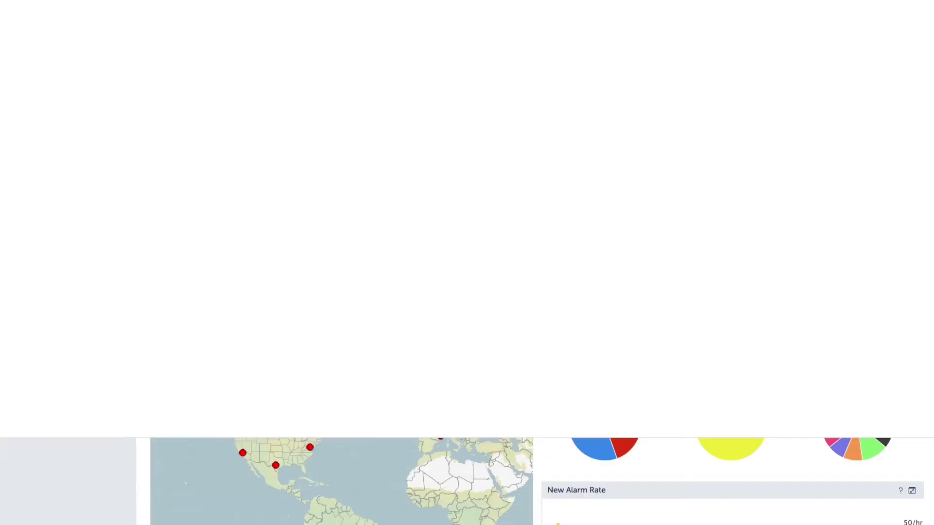
- Start a new device operation schedule with Backup as the operation type
click(241, 110)
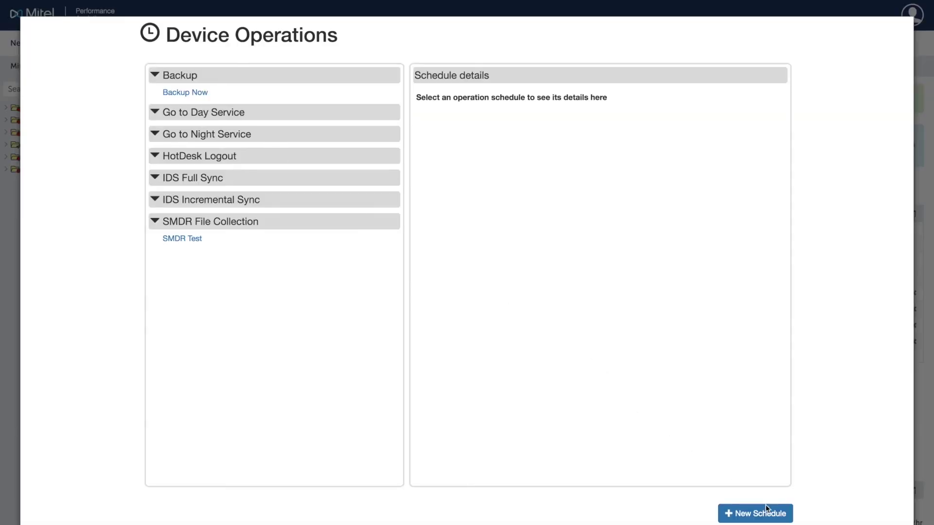
click(729, 513)
click(518, 284)
click(517, 290)
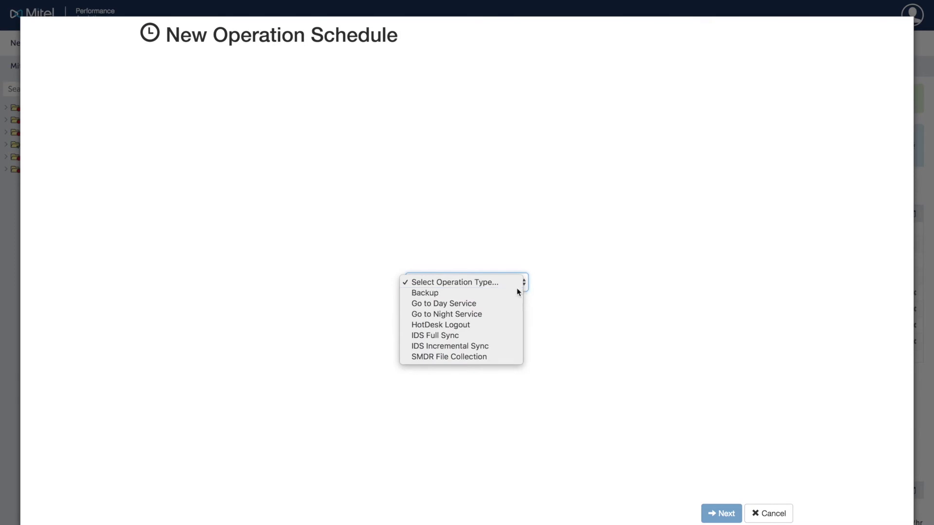
click(721, 513)
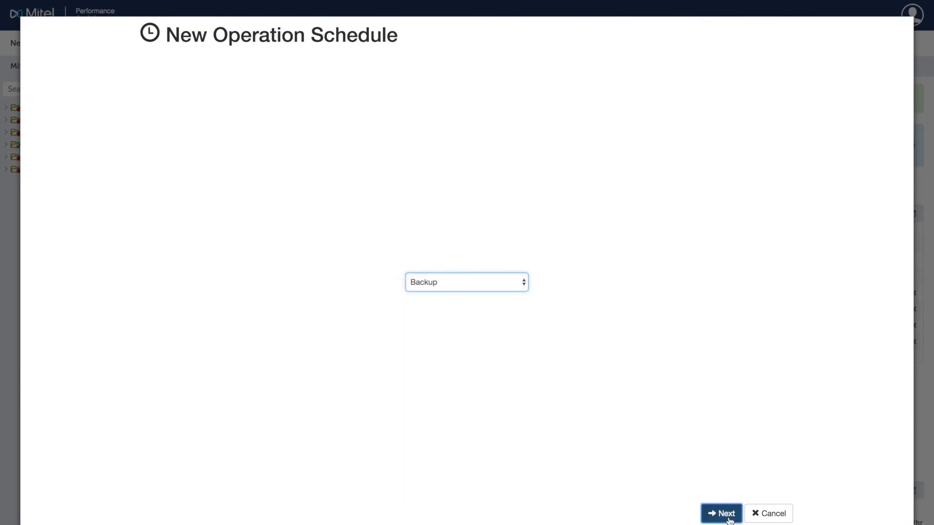
- Name the schedule 'Backup', running monthly on day 1 in the America/New_York time zone
click(468, 68)
text(Backup)
click(469, 87)
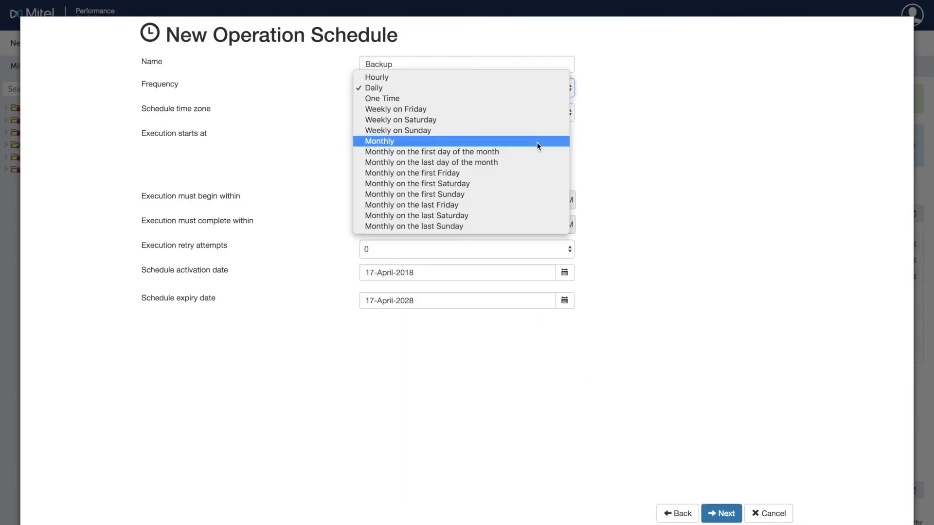
click(538, 142)
click(629, 88)
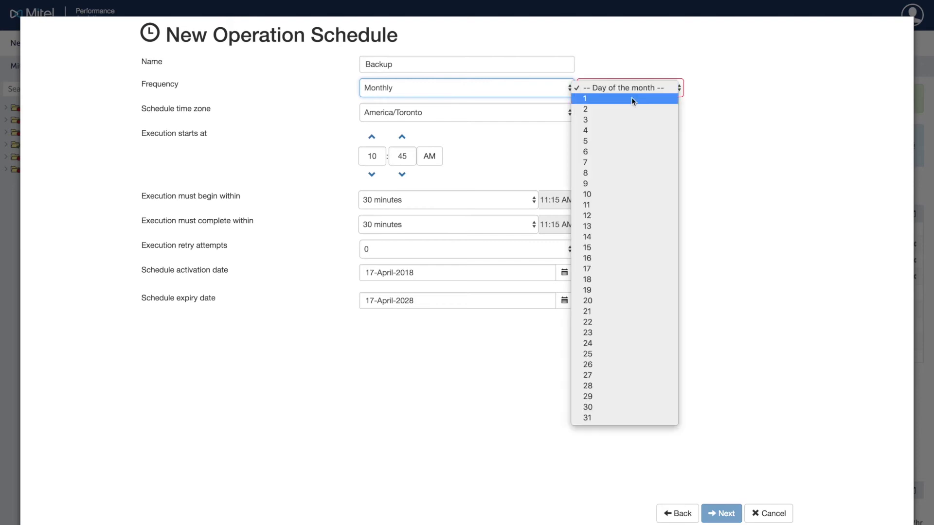
click(632, 97)
click(565, 115)
scroll(547, 39, up, 5)
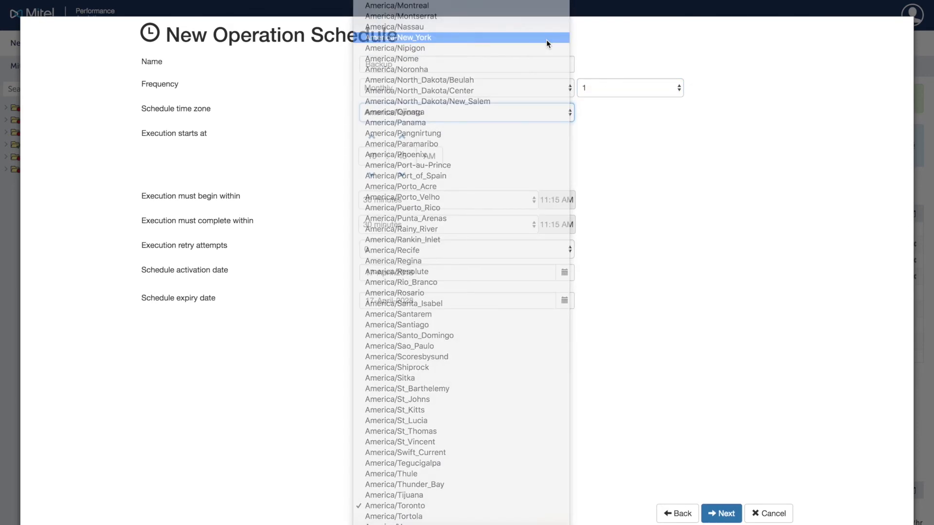
click(547, 38)
- Set the start time to 09:00, retry attempts to 2, and today as activation date
click(375, 178)
click(375, 178)
click(402, 178)
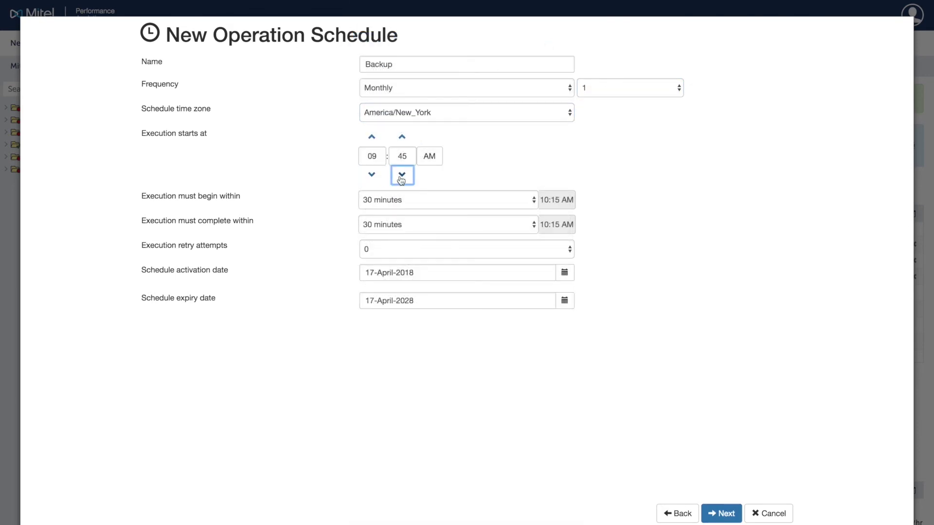
click(402, 178)
click(402, 178)
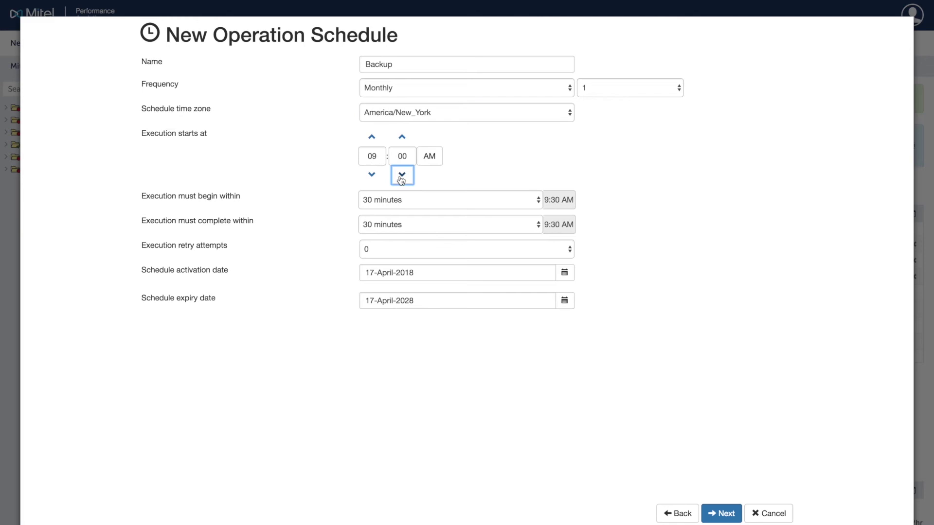
click(569, 252)
click(543, 271)
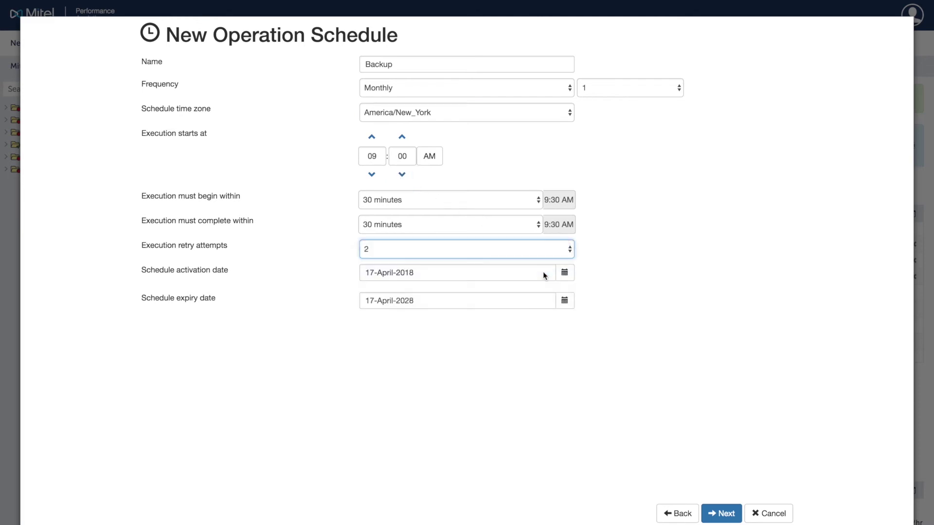
click(564, 273)
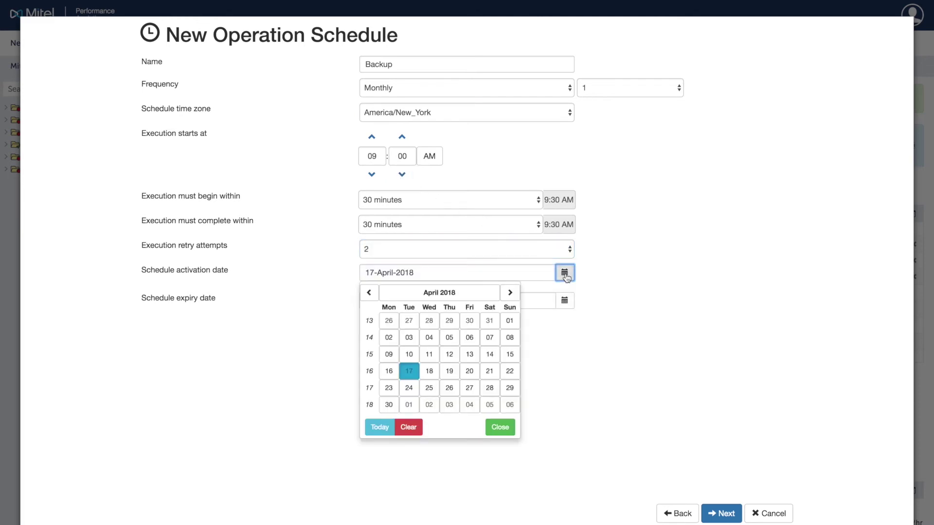
click(380, 427)
- Include call history and voice mail in the backup parameters and save the schedule
click(724, 515)
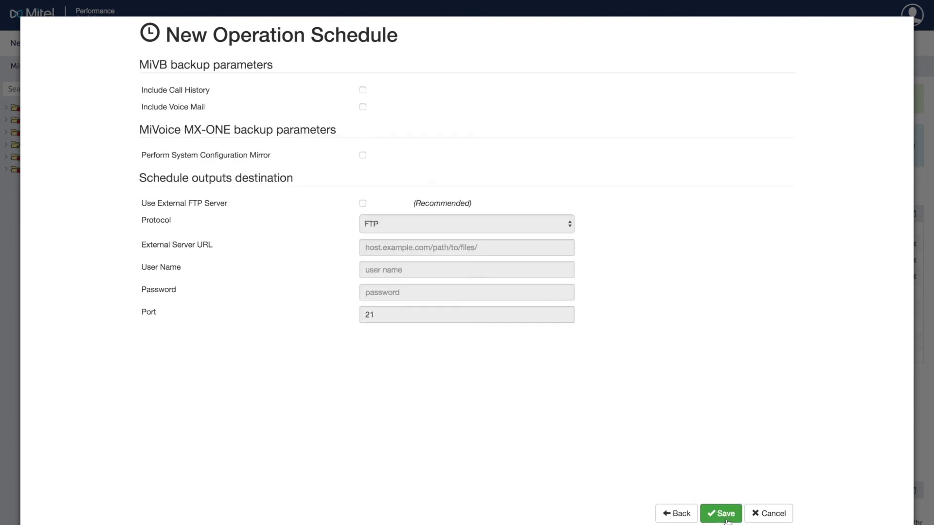
click(363, 91)
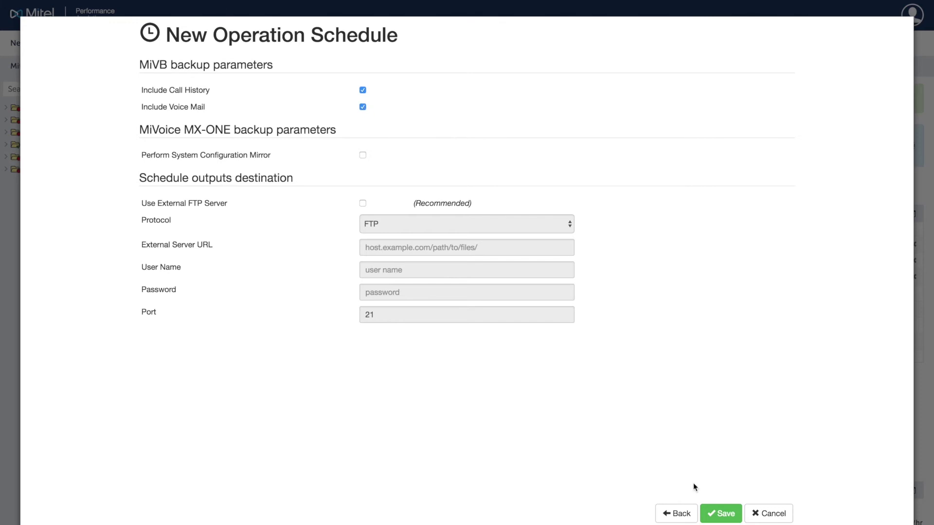
click(721, 514)
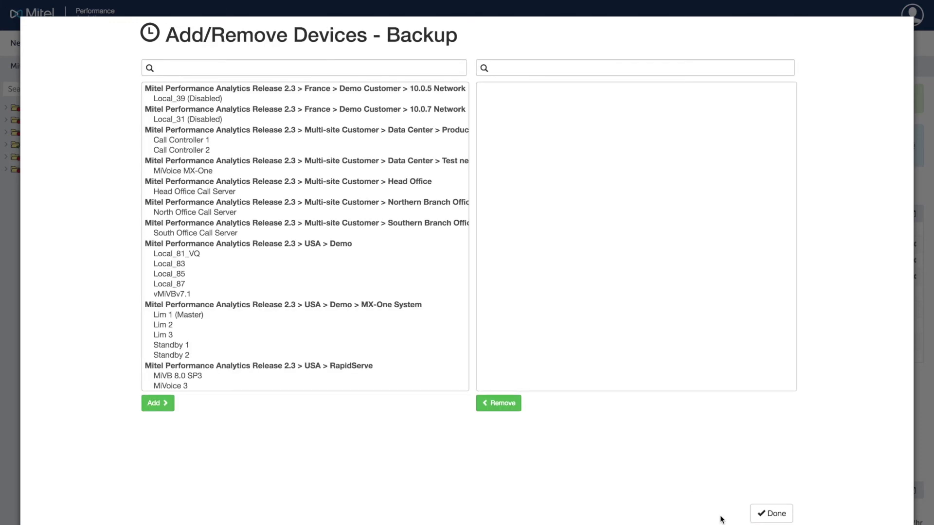
- Add Local_85 and MiVoice MX-One to the Backup schedule's devices and finish
click(335, 282)
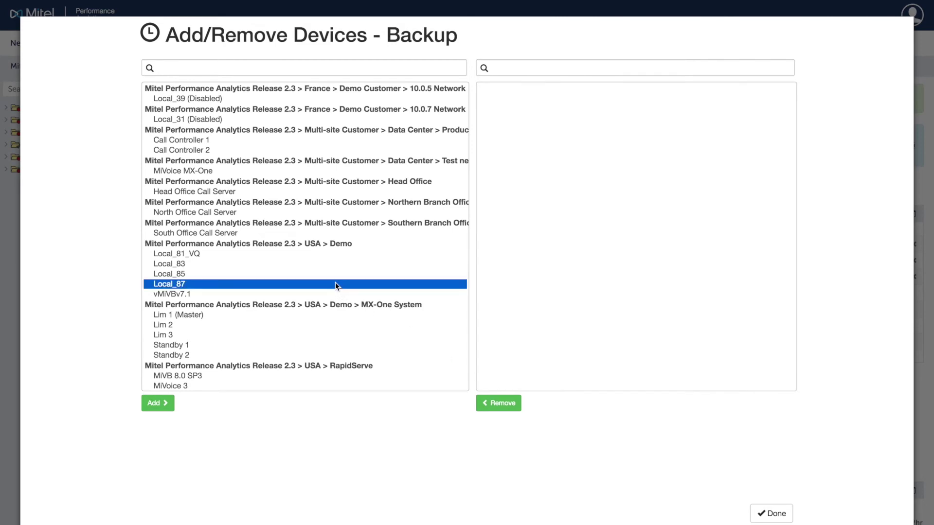
click(334, 276)
click(156, 404)
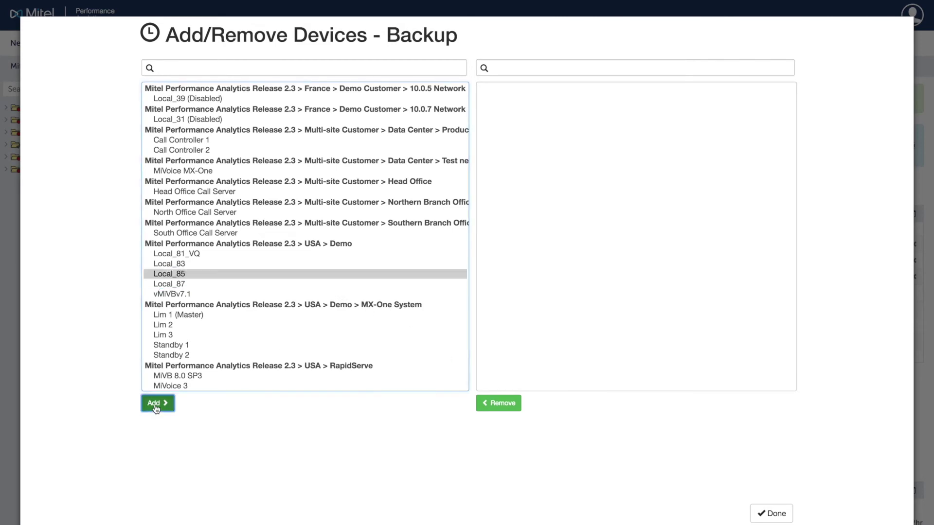
click(158, 404)
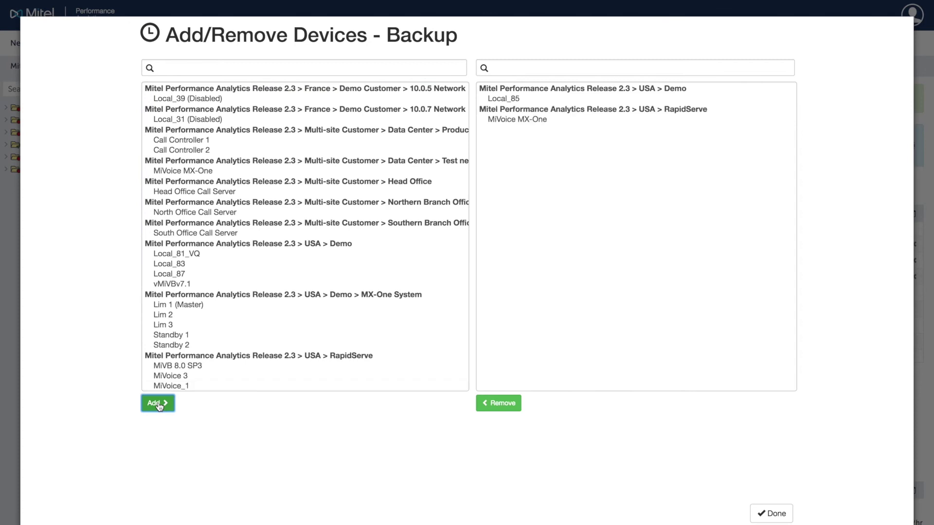
click(767, 515)
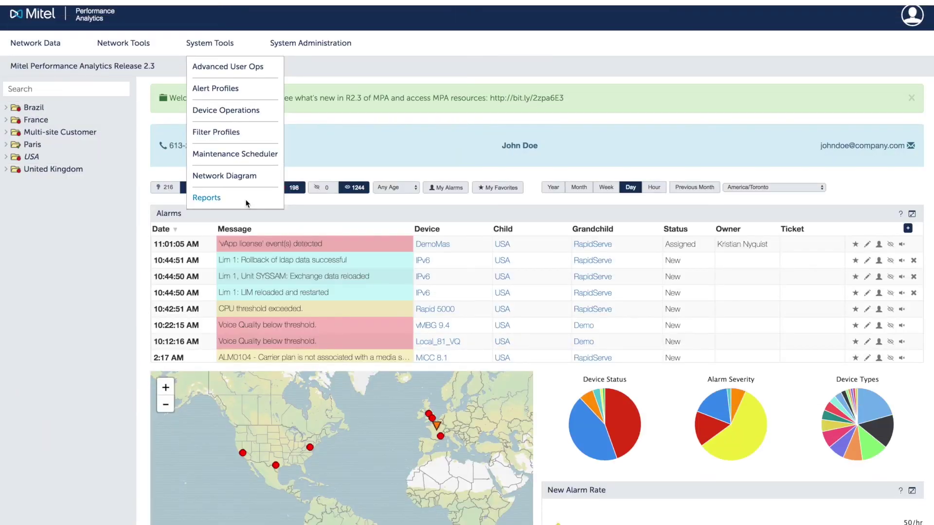
- Create a new report schedule for the Voice Quality by Hour of Day report
click(207, 311)
click(126, 71)
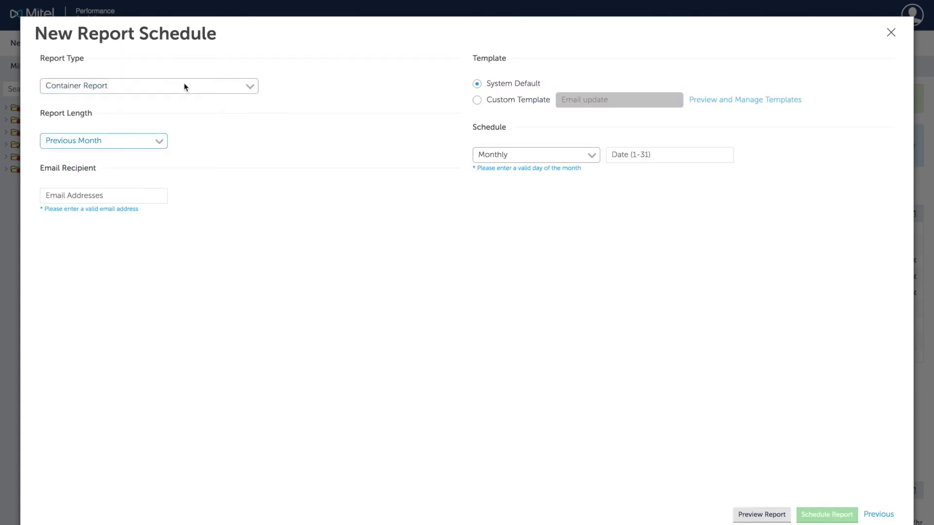
click(182, 83)
scroll(208, 500, down, 15)
click(208, 500)
- Set the report period to 5 days, enter the recipient e-mail, and choose a custom template
text(5)
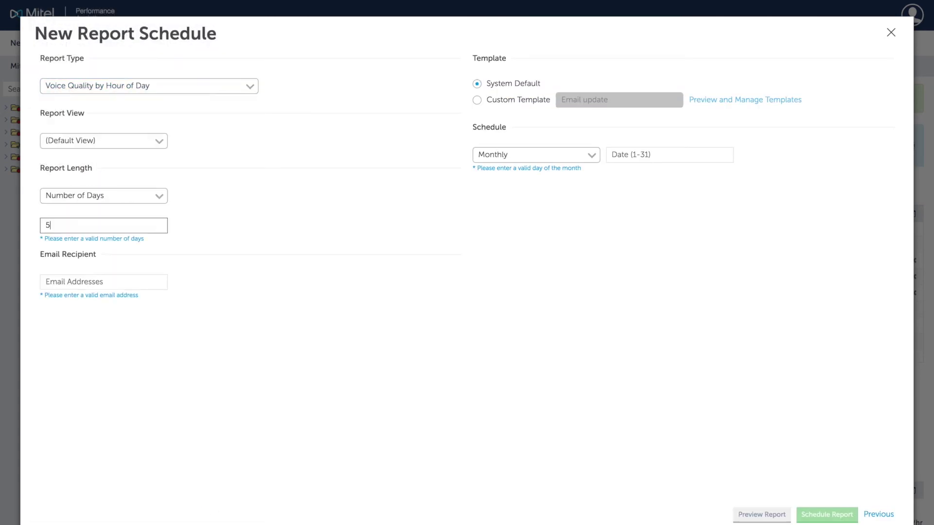
key(Tab)
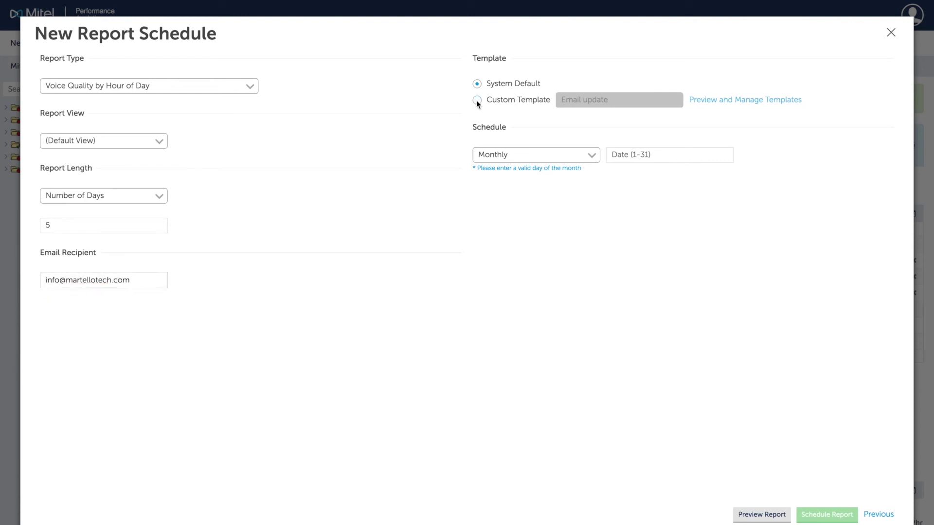
click(477, 100)
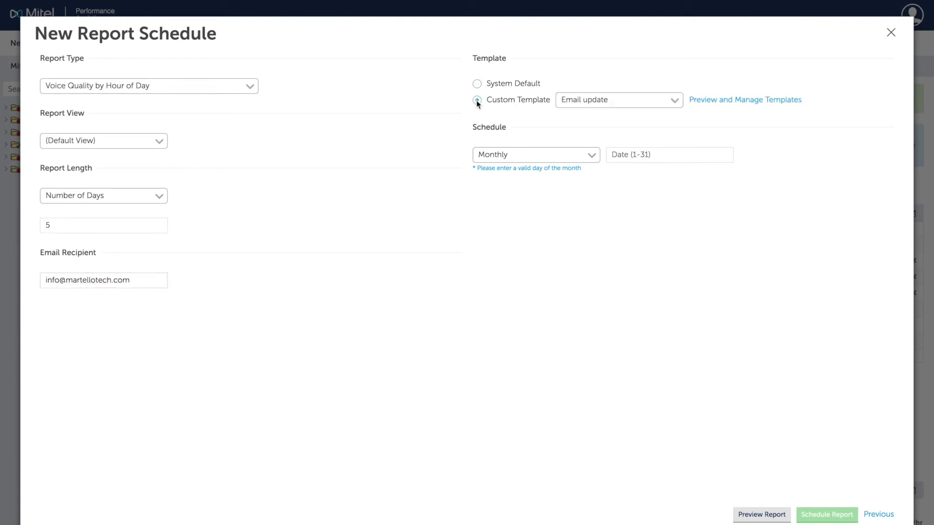
click(730, 100)
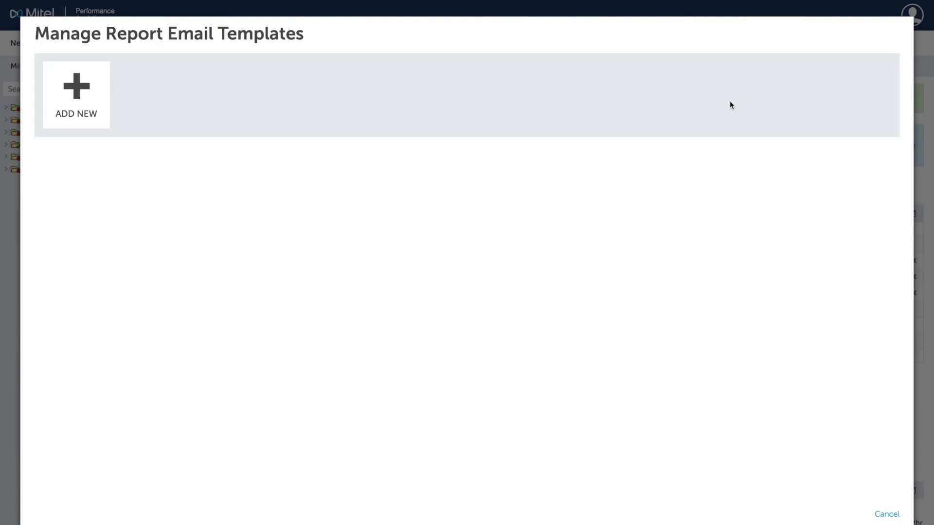
- Create and select an e-mail template named 'EMAIL TEMPLATE' containing the Report Type property
click(89, 115)
text(EMAIL TEMPLATE)
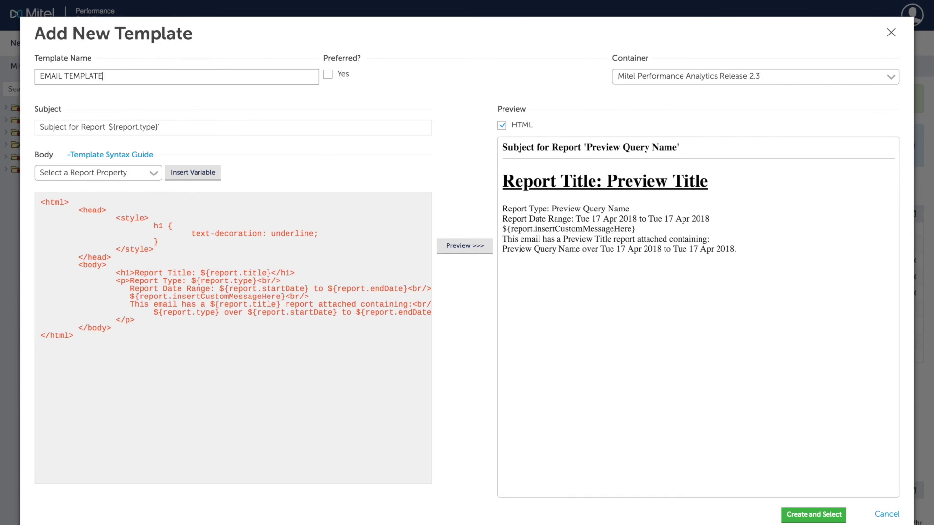
click(145, 172)
click(62, 182)
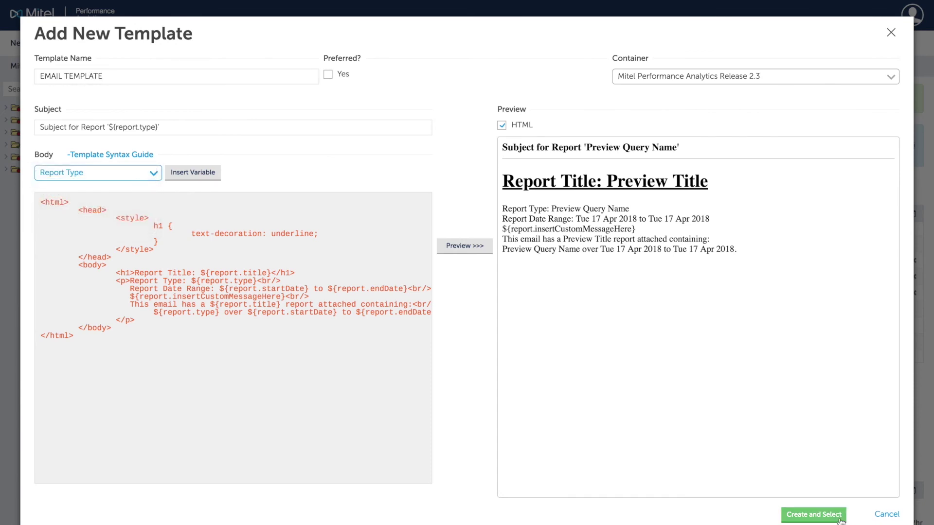
click(814, 515)
click(591, 58)
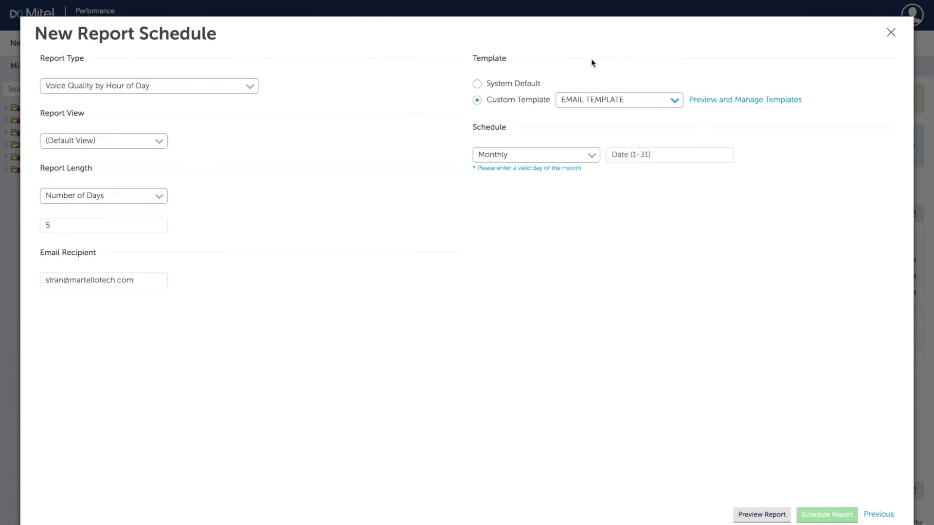
- Schedule the report to run weekly on Wednesdays and save it
click(595, 155)
click(591, 165)
click(652, 155)
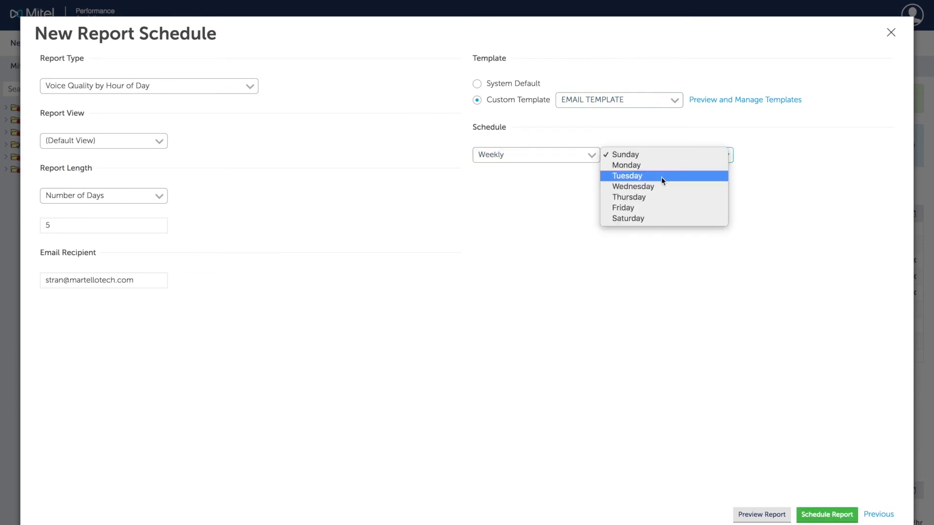
click(667, 186)
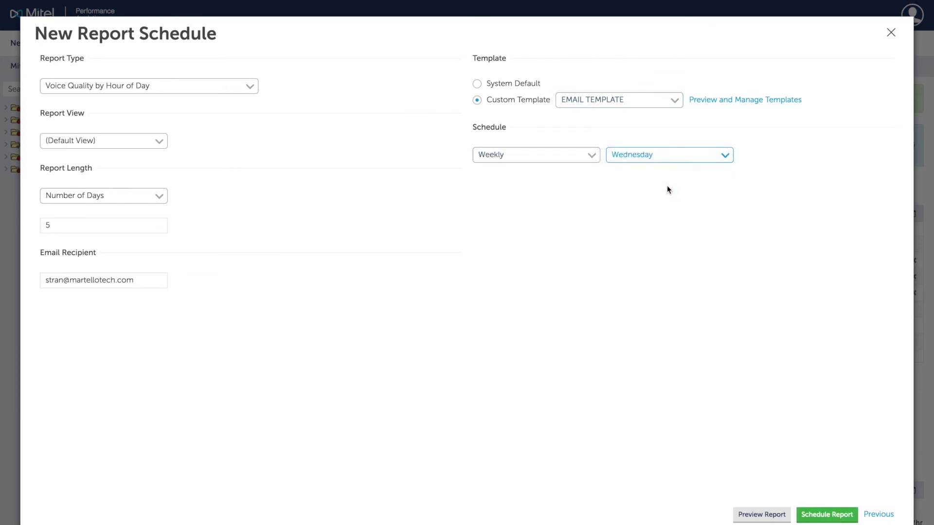
click(843, 515)
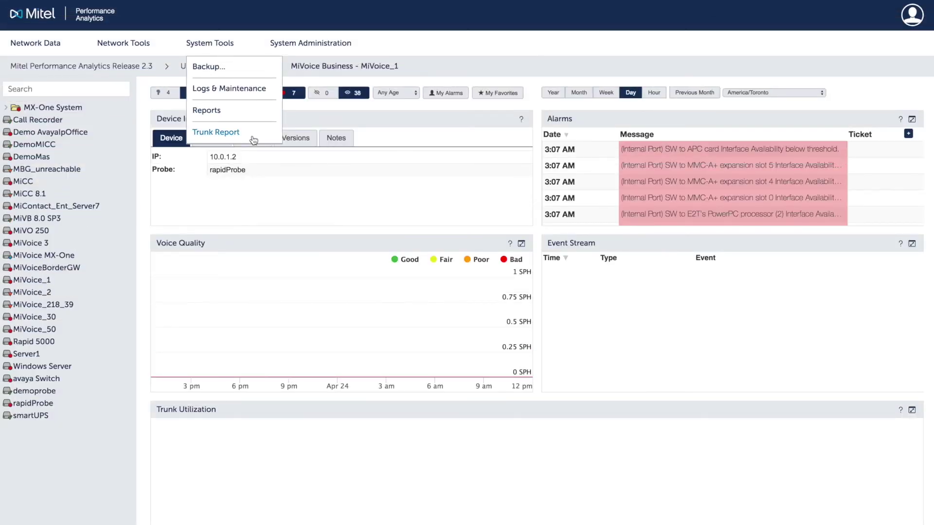
- Open MiVoice_1's Trunk Capacity Report for March 2018 from System Tools
click(252, 140)
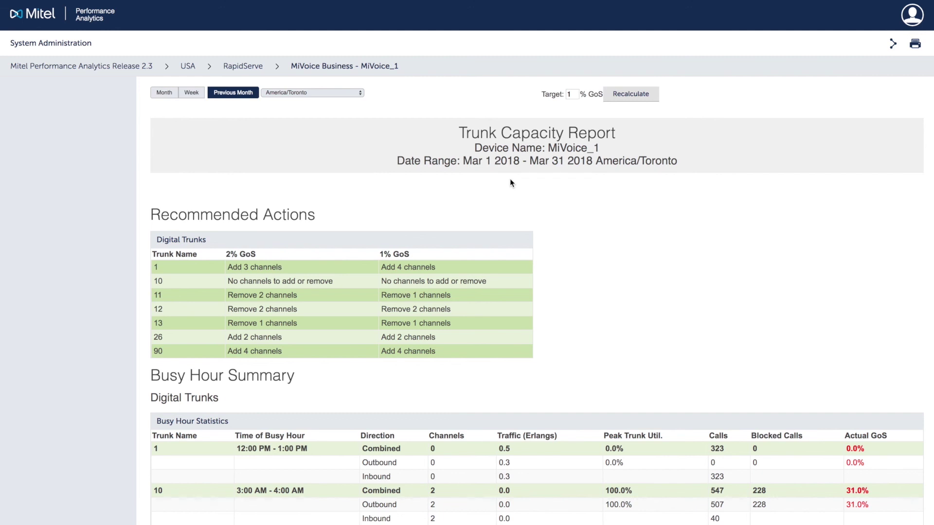
- Scroll down MiVoice_1's Trunk Capacity Report past trunks 1–90 to the Busy Hour Capacity Analysis table
scroll(511, 182, down, 5)
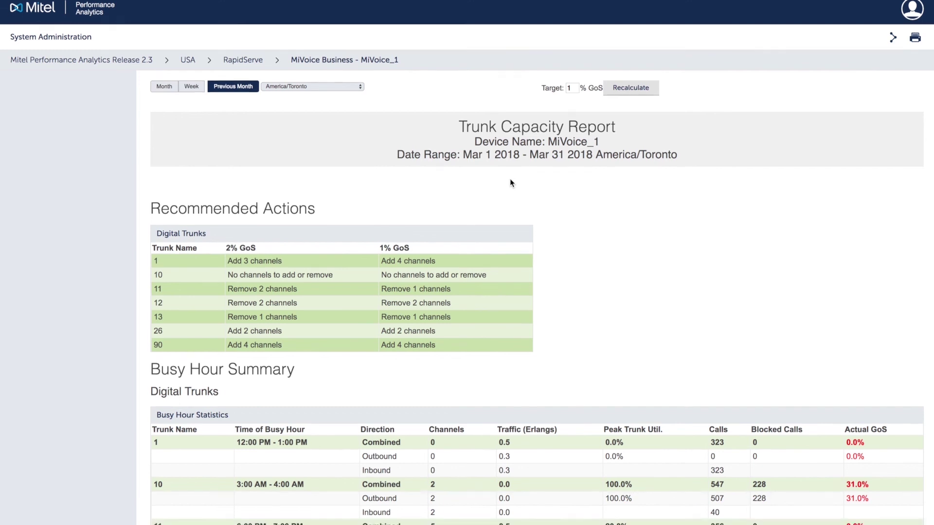
scroll(510, 182, down, 1)
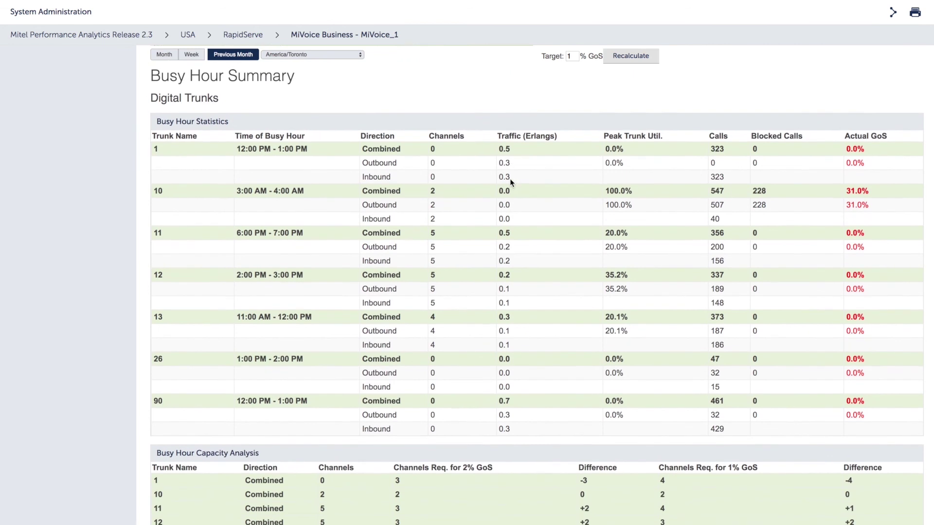